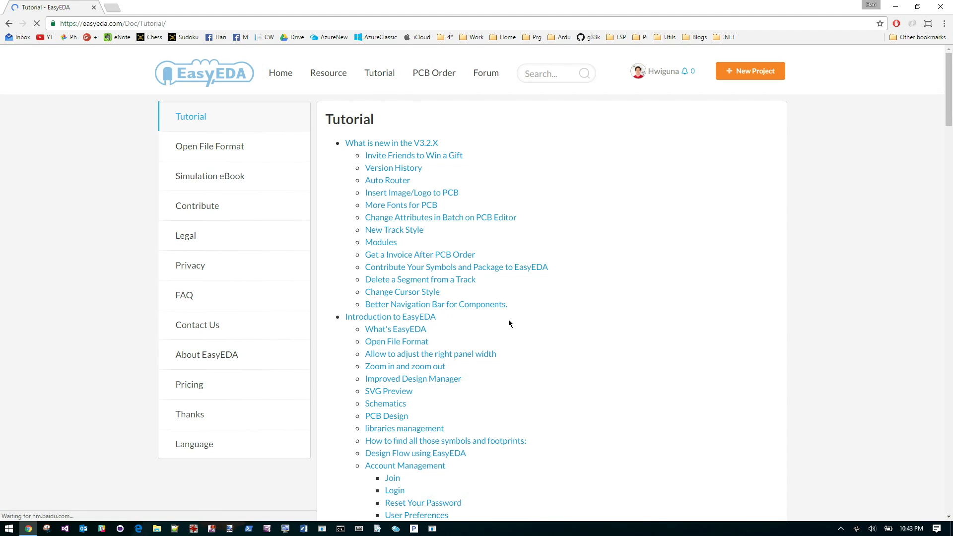
Scroll down the EasyEDA home page to the Try EasyEDA Now section
{"action": "scroll", "coordinate": [541, 380], "scroll_direction": "down", "scroll_amount": 12}
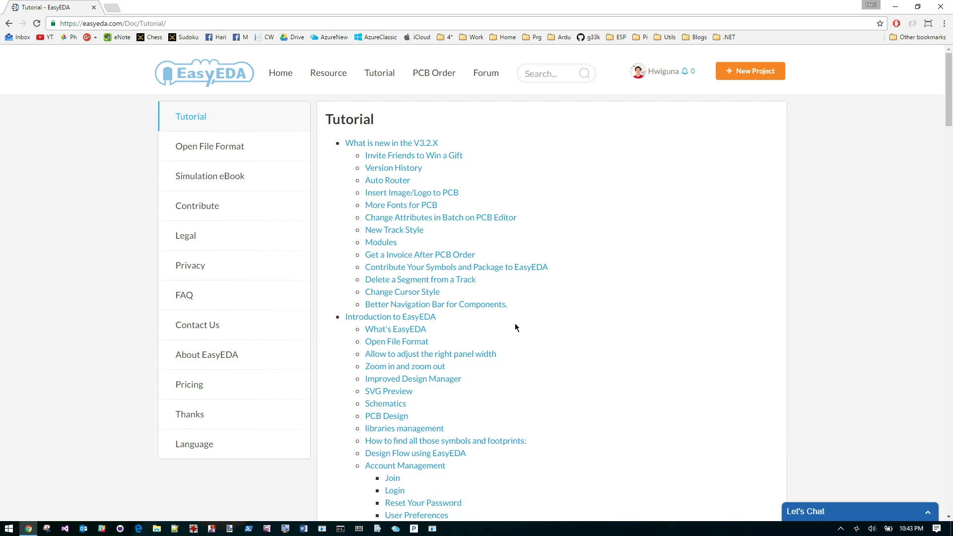
{"action": "scroll", "coordinate": [558, 346], "scroll_direction": "down", "scroll_amount": 2}
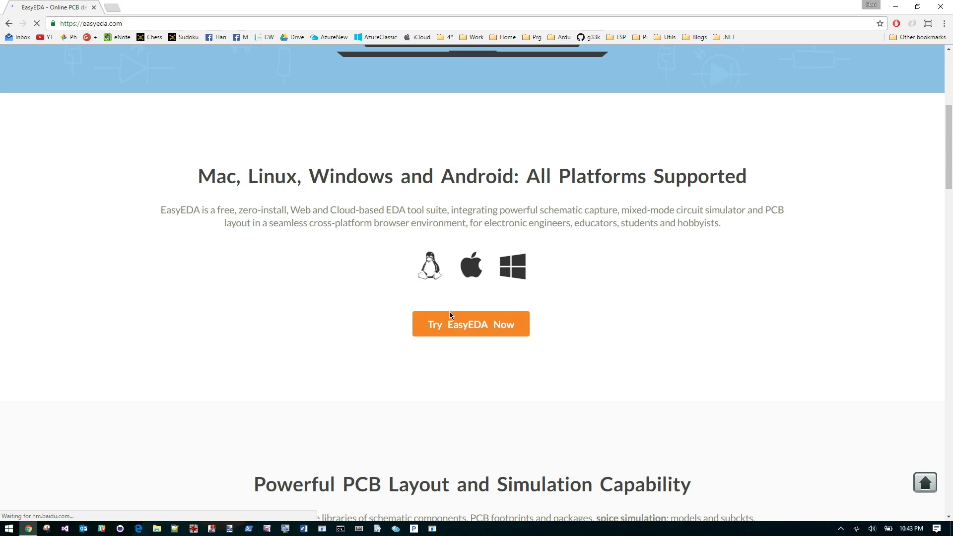
Launch the editor, open Sudoku Schematic and Nine Row PCB with resistors, then nudge display J1
{"action": "left_click", "coordinate": [478, 326]}
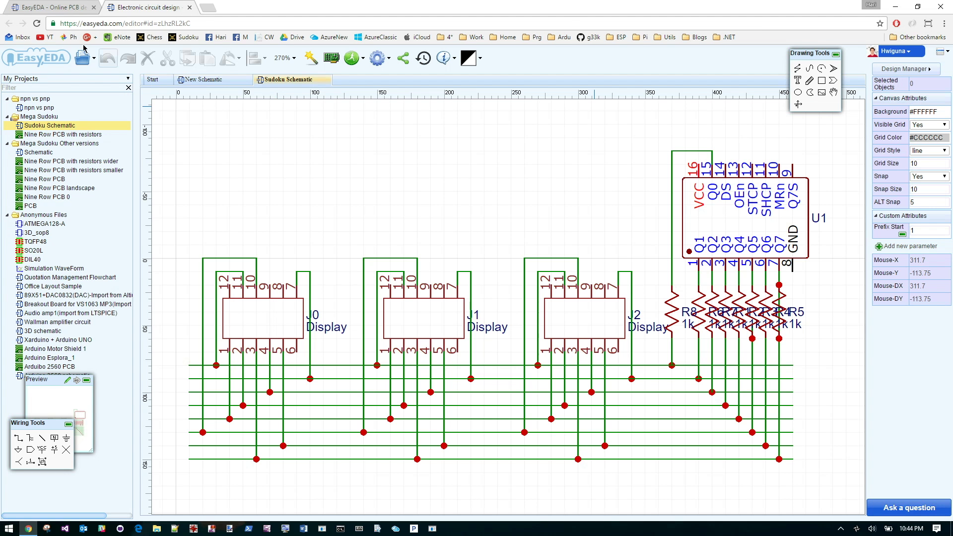
{"action": "left_click", "coordinate": [60, 79]}
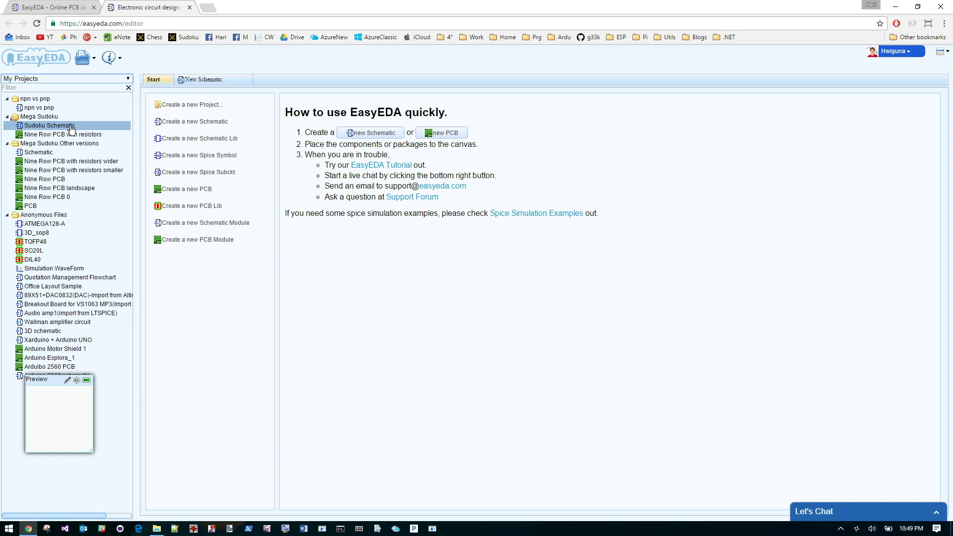
{"action": "double_click", "coordinate": [94, 130]}
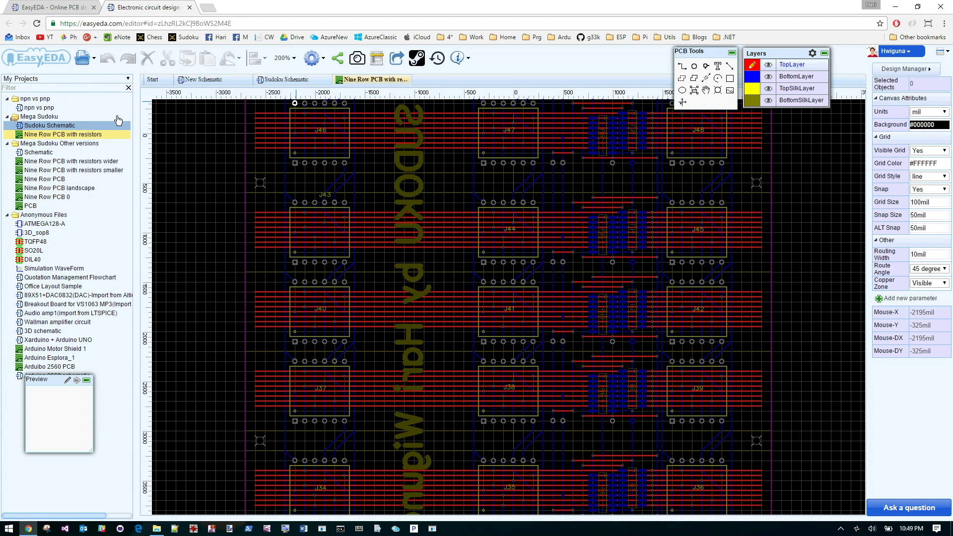
{"action": "double_click", "coordinate": [119, 124]}
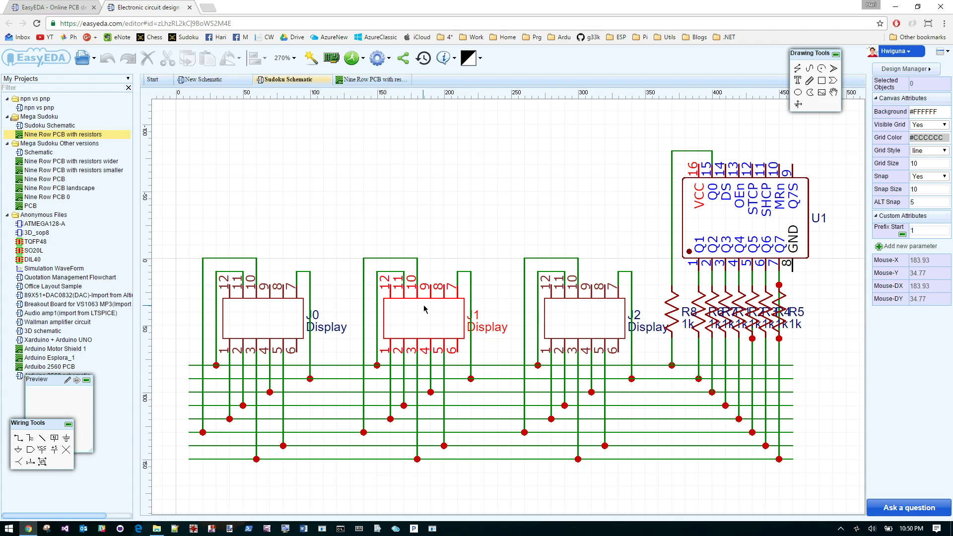
{"action": "left_click_drag", "start_coordinate": [414, 300], "coordinate": [443, 294]}
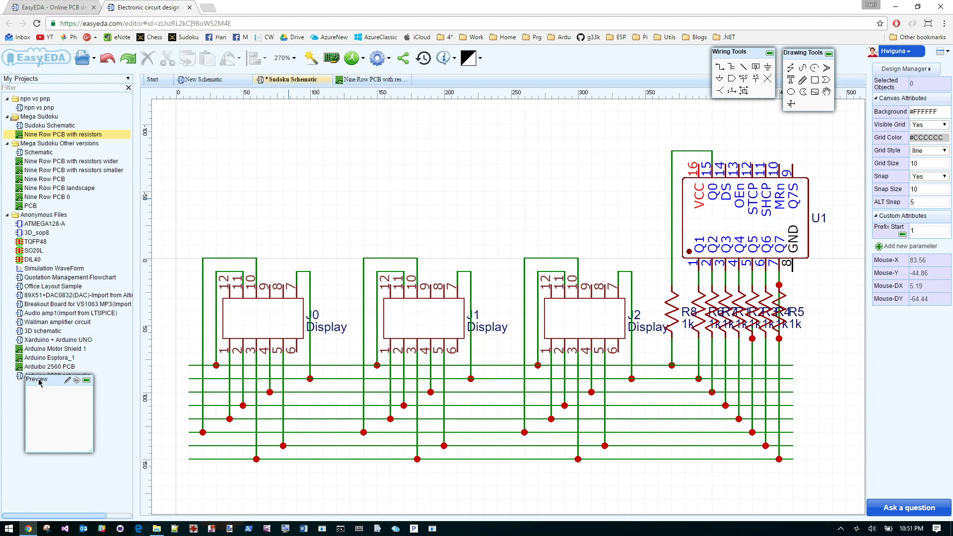
Draw a wire from J0 pin 8 up over the displays and down to J1 pin 8
{"action": "left_click_drag", "start_coordinate": [40, 386], "coordinate": [76, 412]}
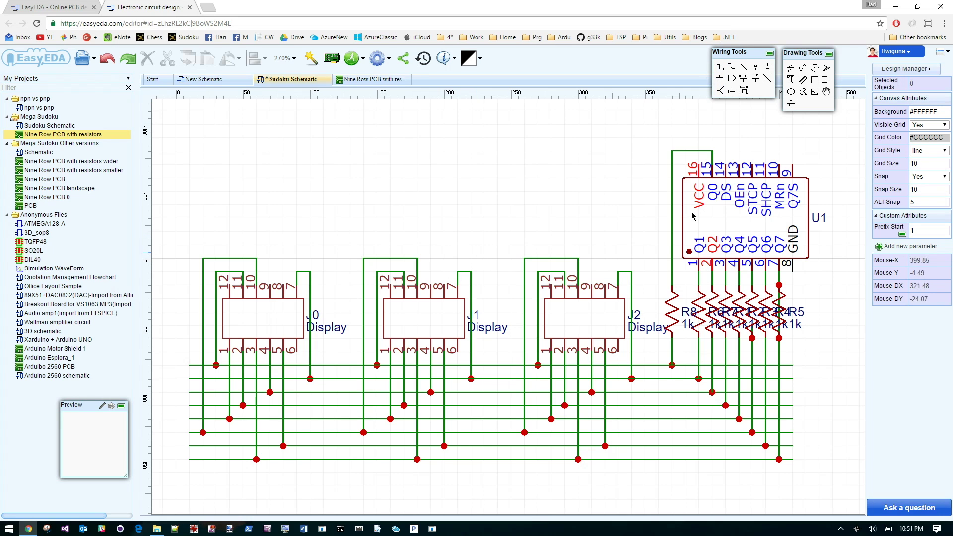
{"action": "left_click", "coordinate": [732, 79]}
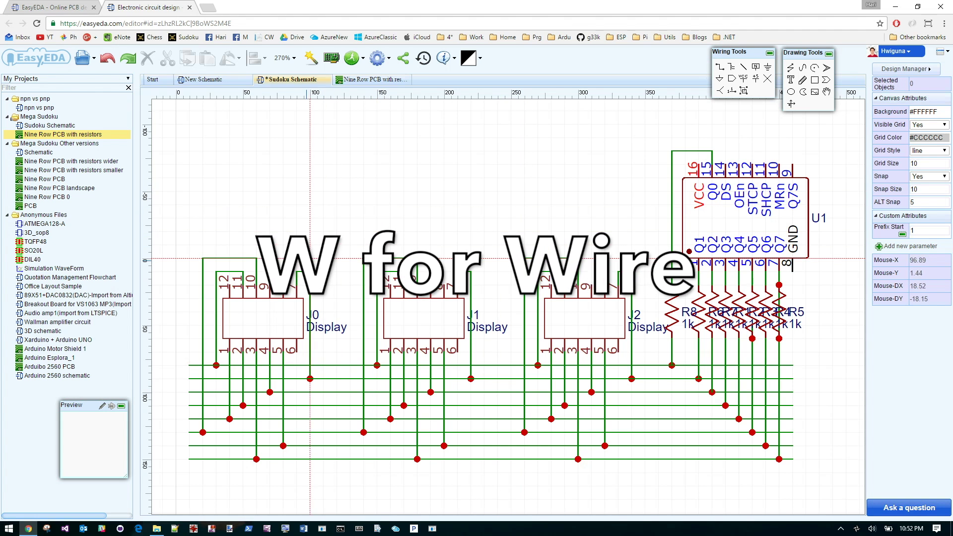
{"action": "left_click", "coordinate": [283, 272]}
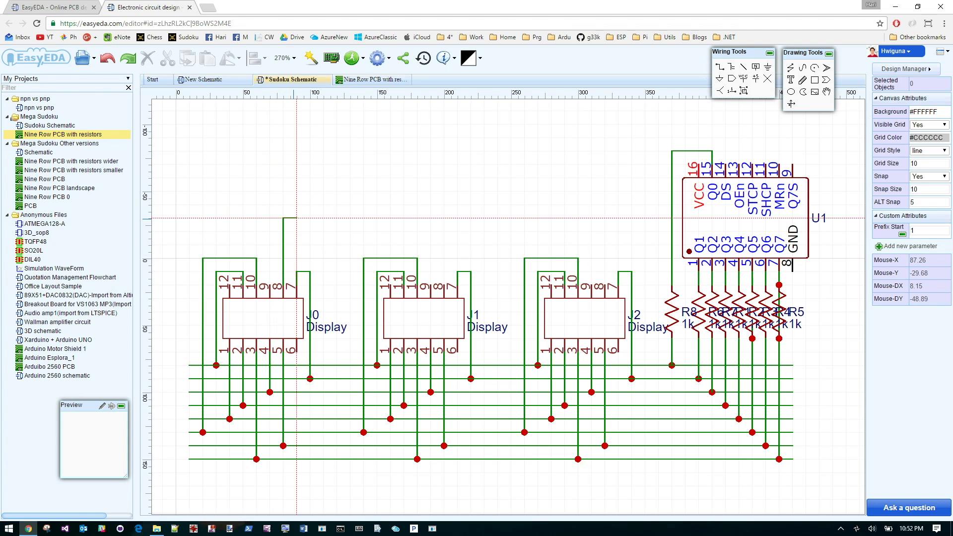
{"action": "left_click", "coordinate": [283, 204]}
{"action": "left_click", "coordinate": [444, 272]}
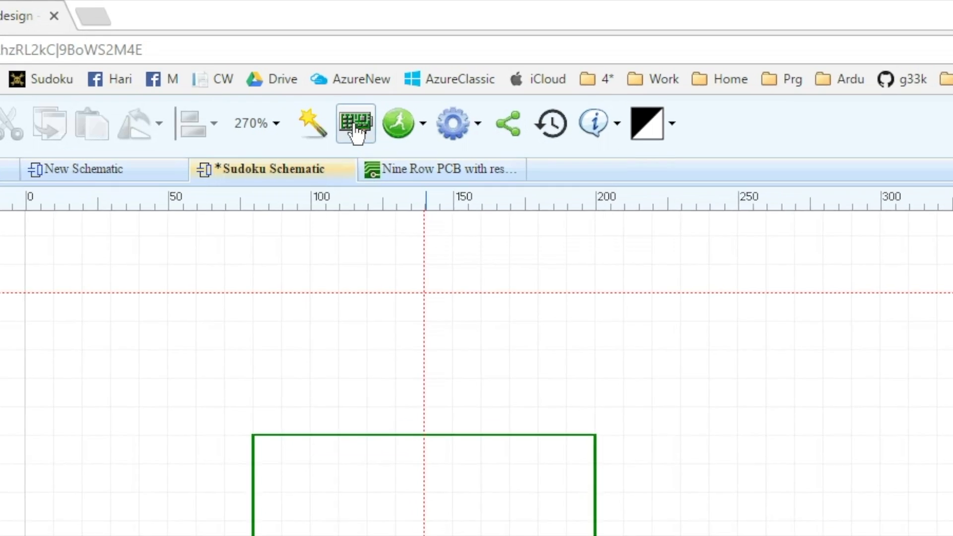
Convert the schematic to a new PCB and place J0, J1 and U1 inside the board outline
{"action": "left_click", "coordinate": [355, 124]}
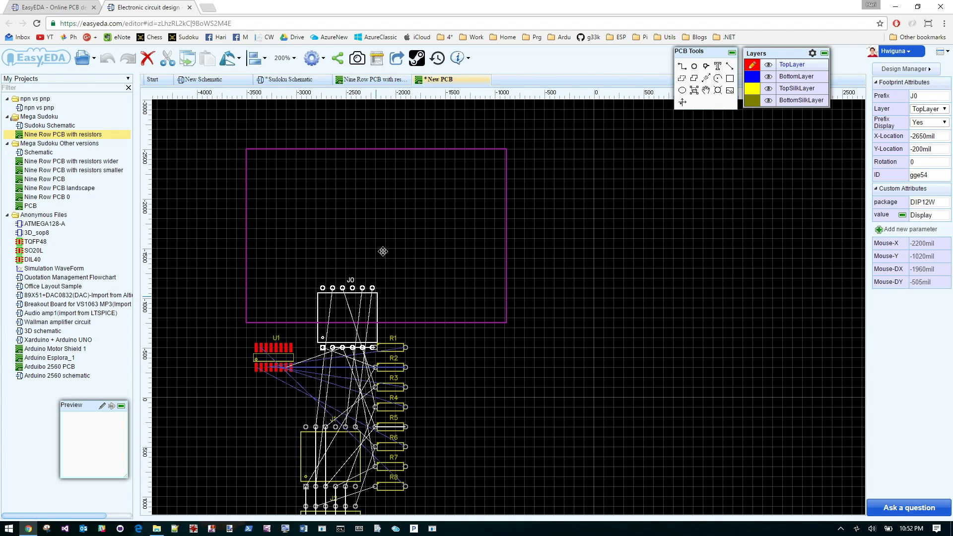
{"action": "left_click_drag", "start_coordinate": [383, 252], "coordinate": [373, 160]}
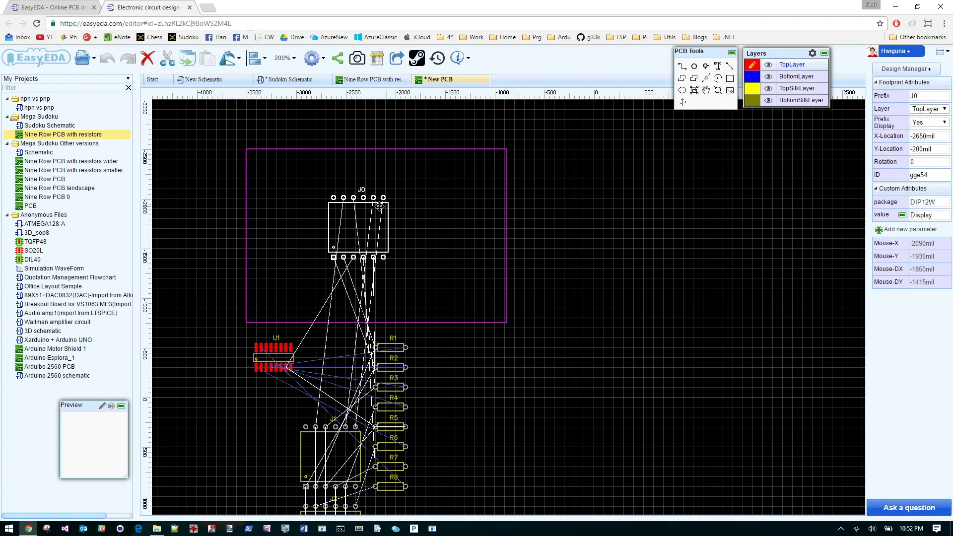
{"action": "left_click", "coordinate": [338, 437]}
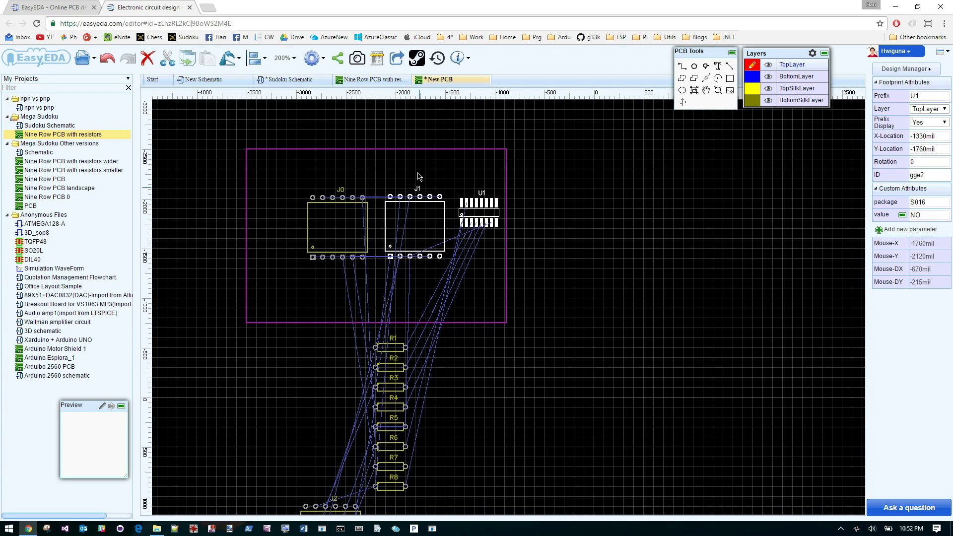
{"action": "left_click", "coordinate": [418, 177]}
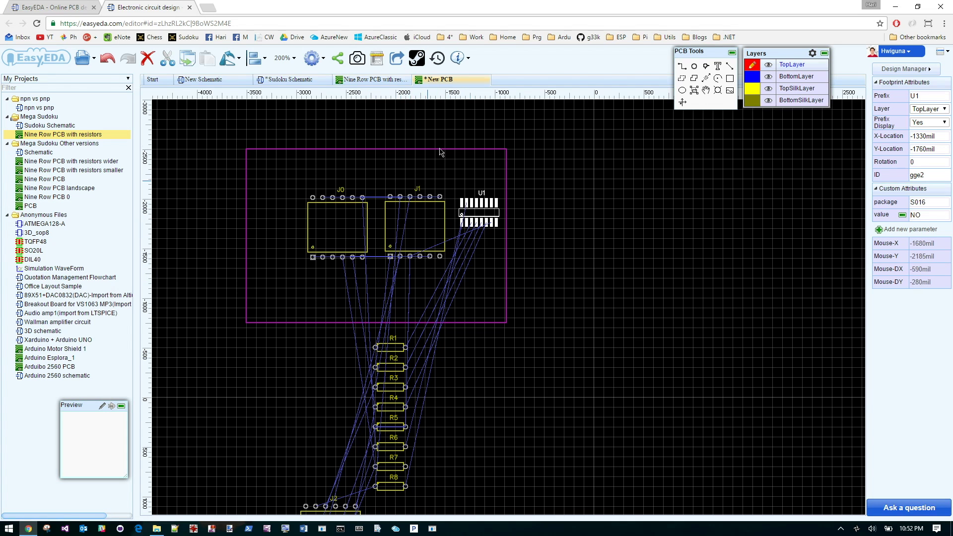
Start the auto-router on the board, then stop it partway
{"action": "left_click", "coordinate": [416, 58]}
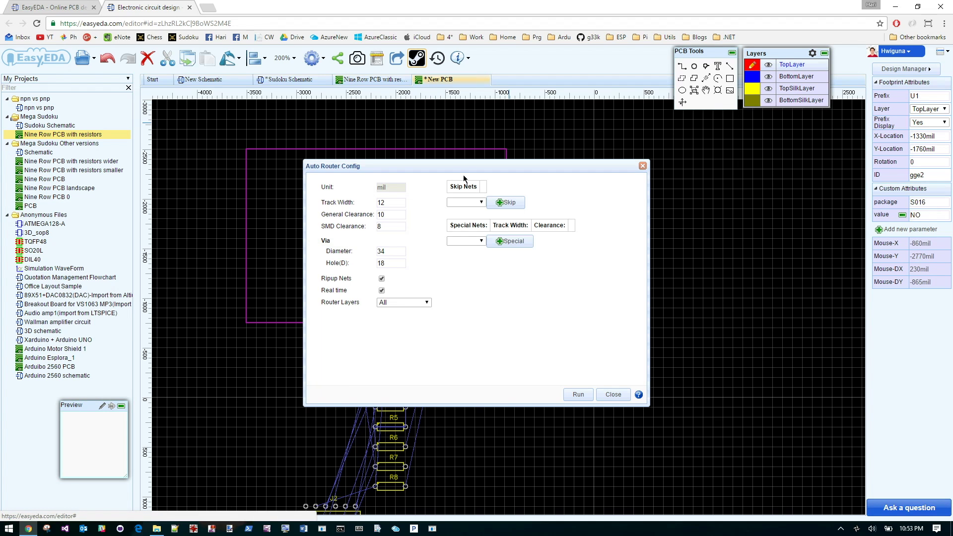
{"action": "left_click", "coordinate": [591, 395]}
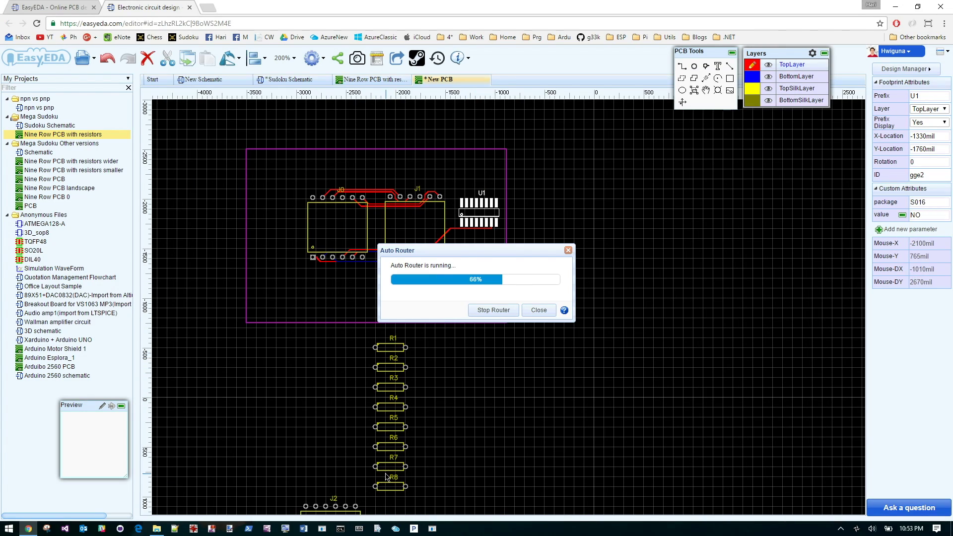
{"action": "left_click", "coordinate": [502, 312]}
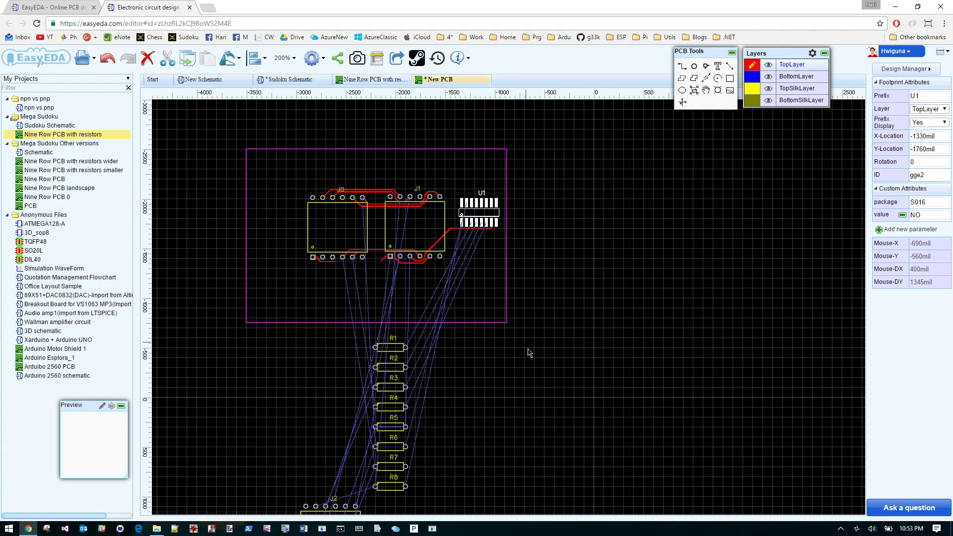
Stretch the board outline corners downward and pull the bottom-right corner inward to enclose all parts
{"action": "right_click_drag", "start_coordinate": [507, 423], "coordinate": [502, 364]}
{"action": "left_click_drag", "start_coordinate": [502, 263], "coordinate": [571, 492]}
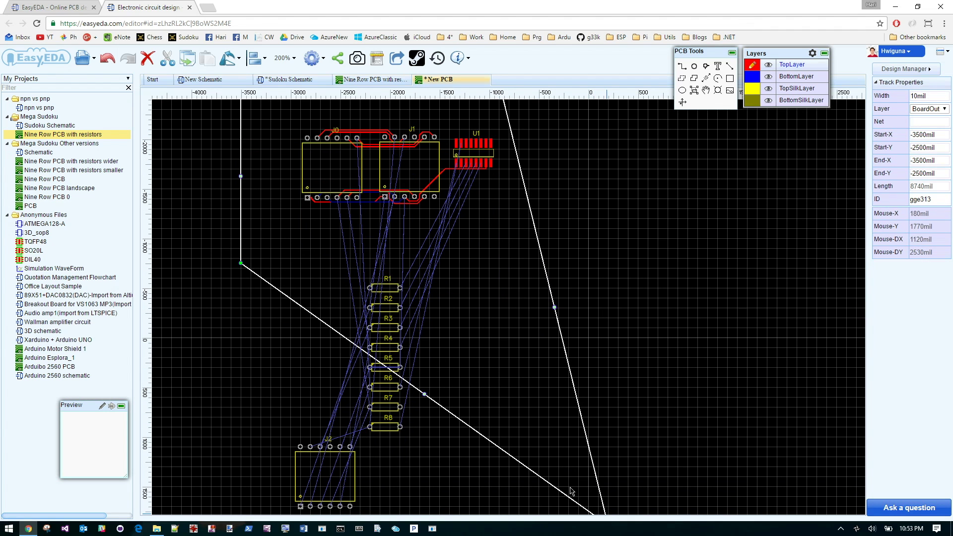
{"action": "scroll", "coordinate": [268, 284], "scroll_direction": "down", "scroll_amount": 2}
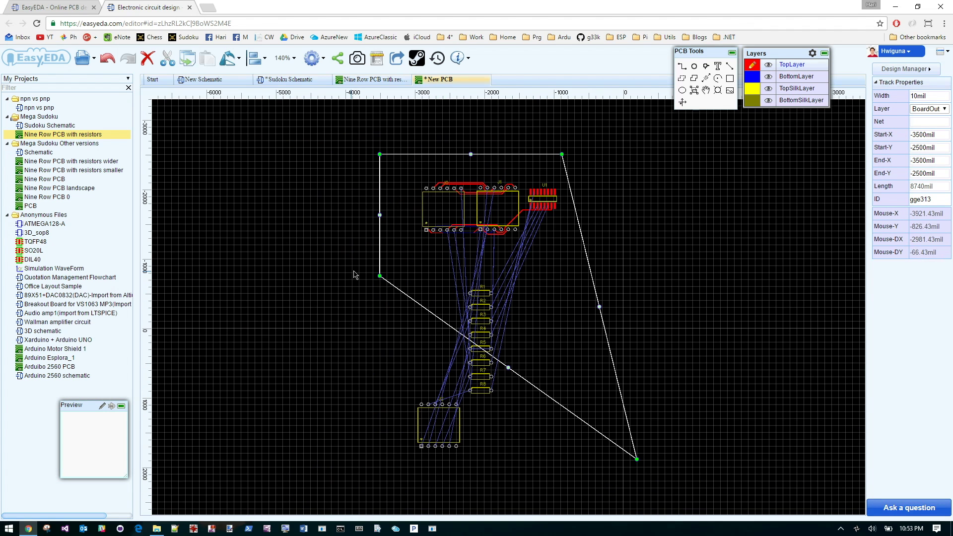
{"action": "left_click_drag", "start_coordinate": [380, 277], "coordinate": [369, 459]}
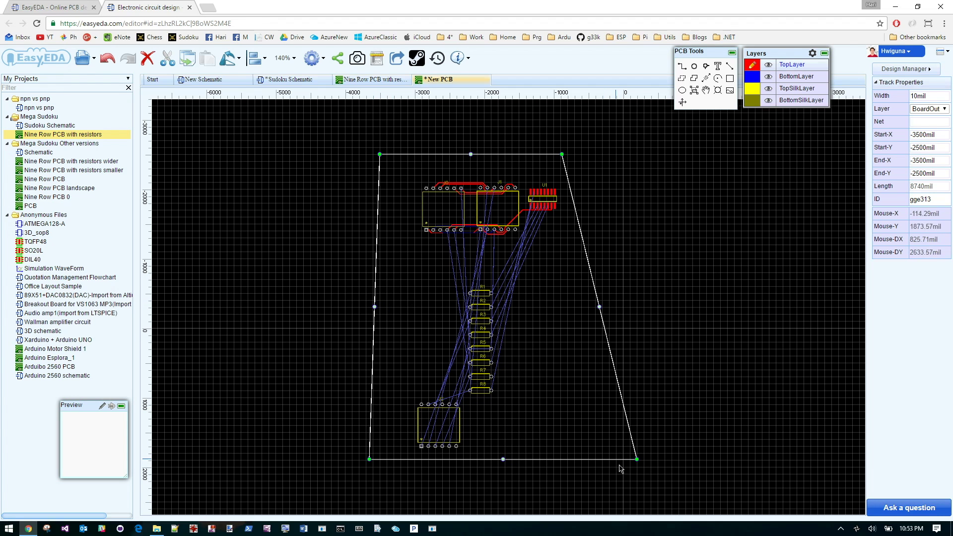
{"action": "left_click_drag", "start_coordinate": [637, 460], "coordinate": [573, 455]}
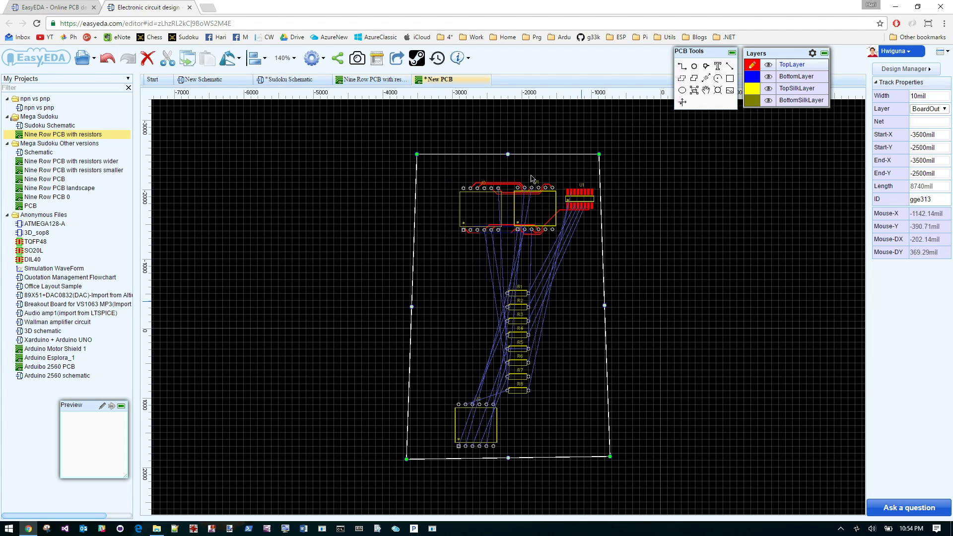
Auto-route all connections with default 12 mil settings and open the rendered Photo View
{"action": "left_click", "coordinate": [416, 58]}
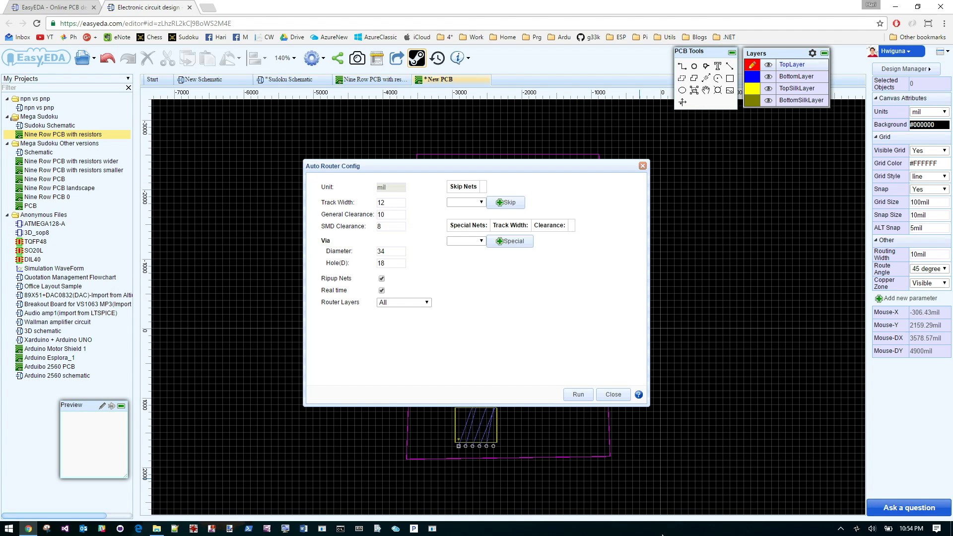
{"action": "left_click", "coordinate": [579, 394]}
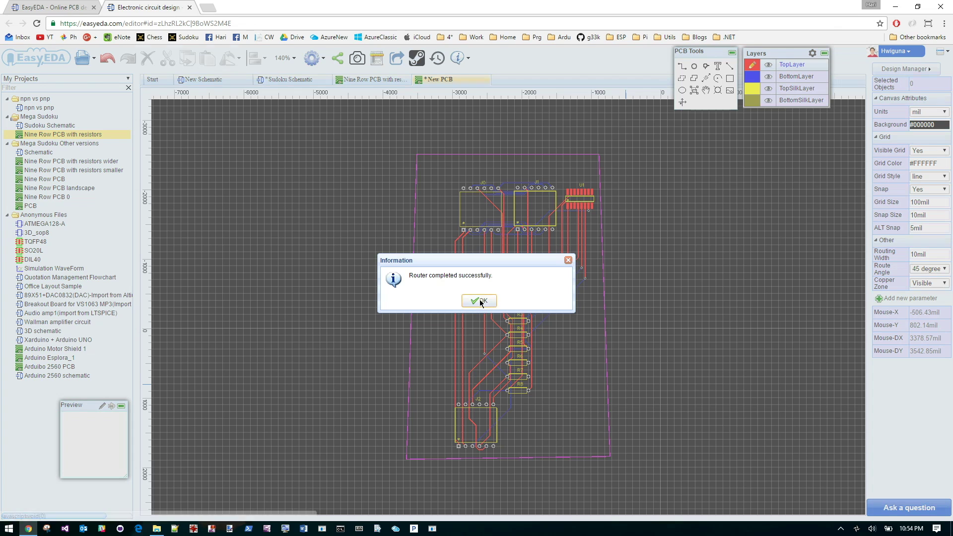
{"action": "left_click", "coordinate": [480, 300]}
{"action": "scroll", "coordinate": [590, 346], "scroll_direction": "up", "scroll_amount": 5}
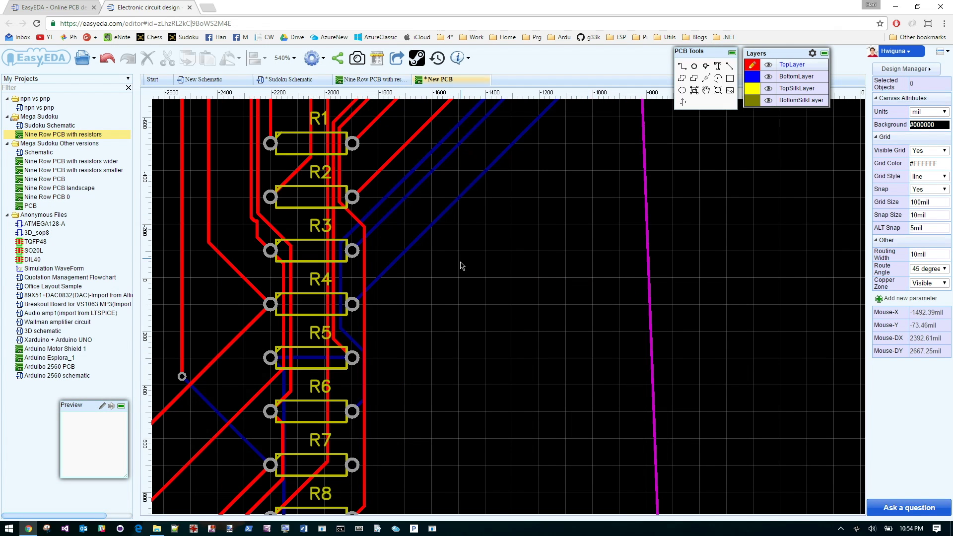
{"action": "scroll", "coordinate": [462, 207], "scroll_direction": "down", "scroll_amount": 4}
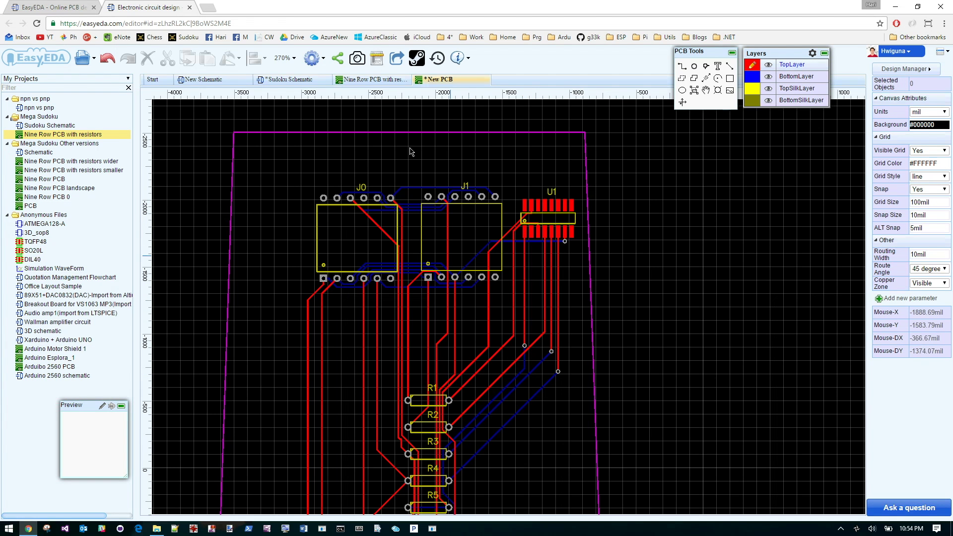
{"action": "scroll", "coordinate": [612, 357], "scroll_direction": "down", "scroll_amount": 5}
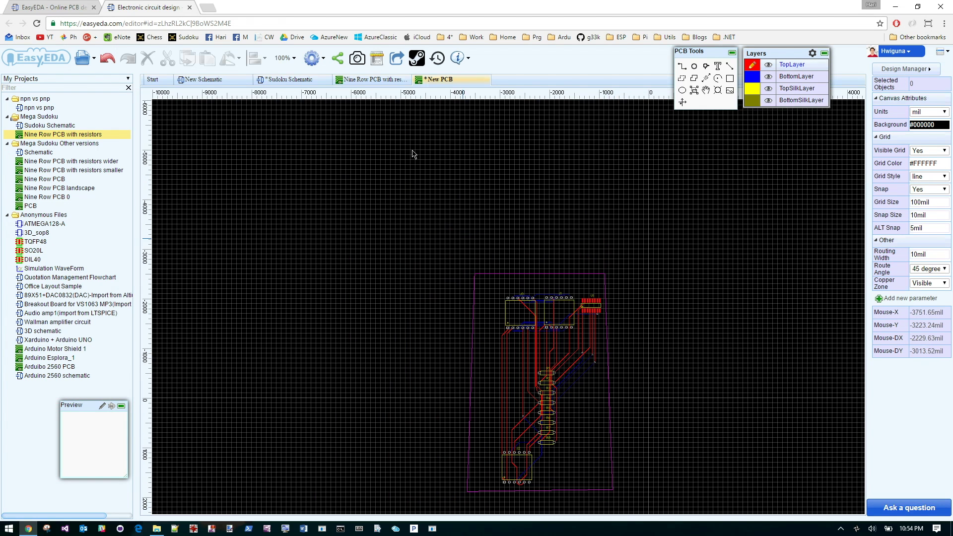
{"action": "left_click", "coordinate": [358, 59]}
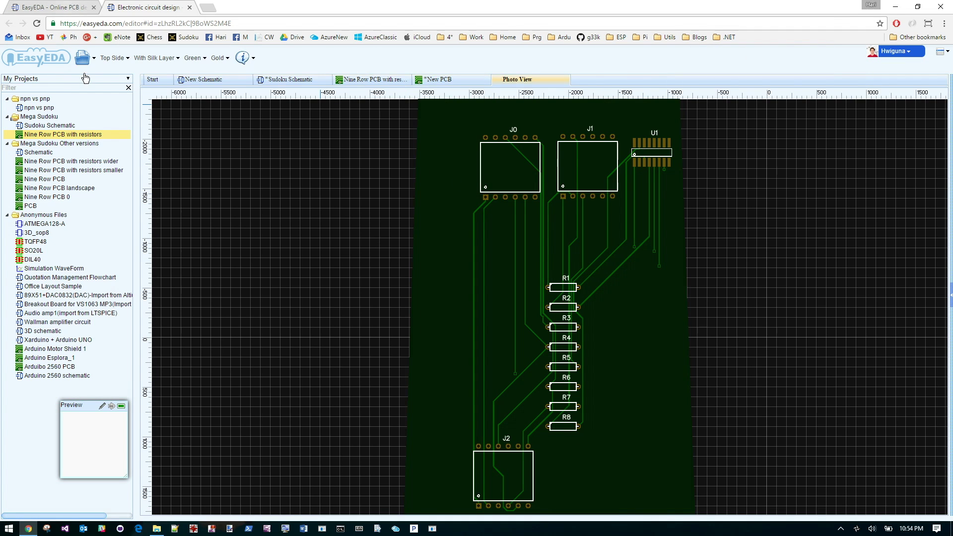
Switch the photo preview to the Bottom Side, then close the Photo View
{"action": "left_click", "coordinate": [128, 59]}
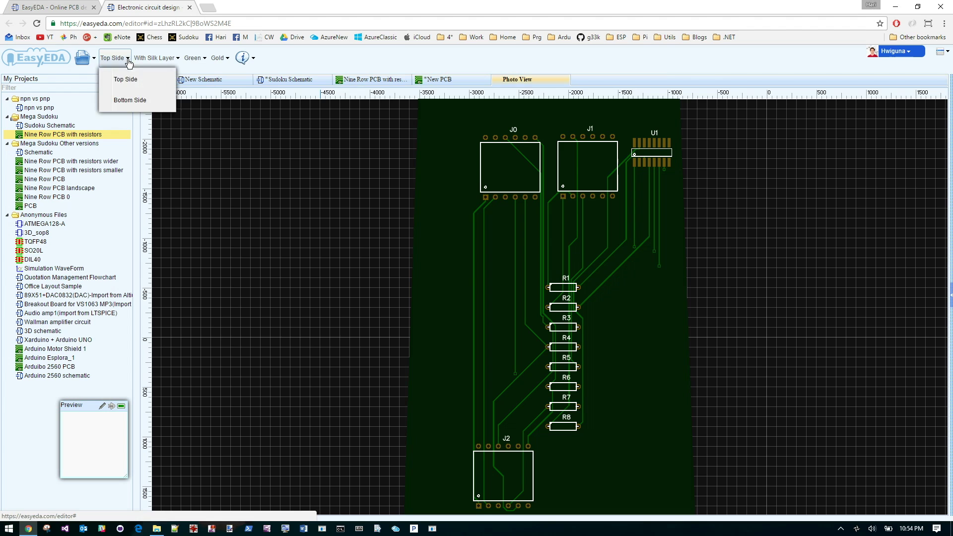
{"action": "left_click", "coordinate": [131, 100]}
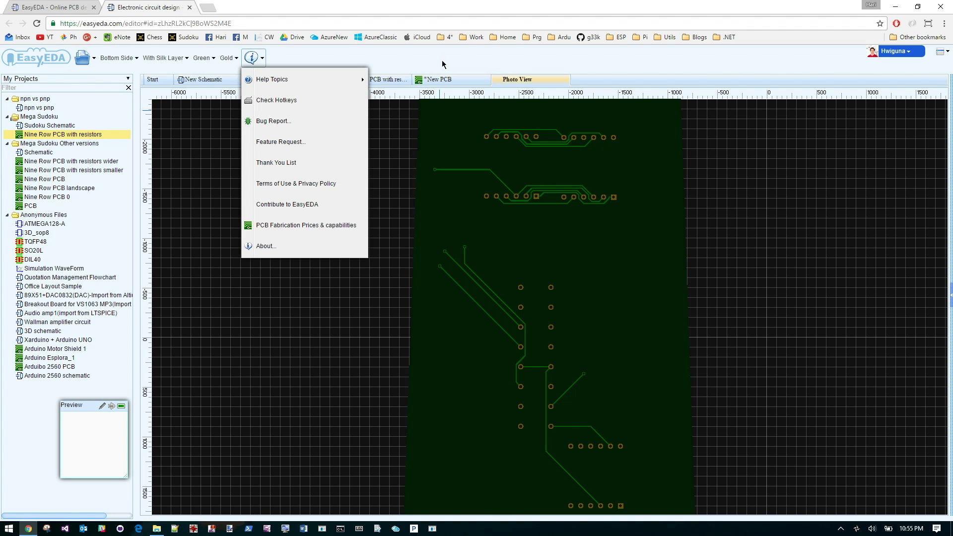
{"action": "left_click", "coordinate": [564, 80]}
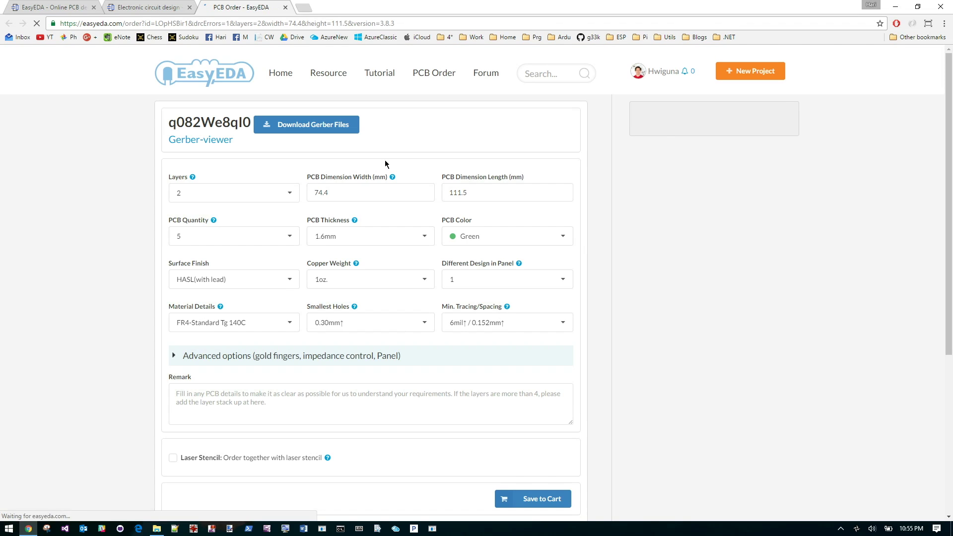
Review quantity 5, 1.6mm thickness and colour choices on the order form, then open the Gerber preview
{"action": "left_click", "coordinate": [392, 236]}
{"action": "left_click", "coordinate": [128, 199]}
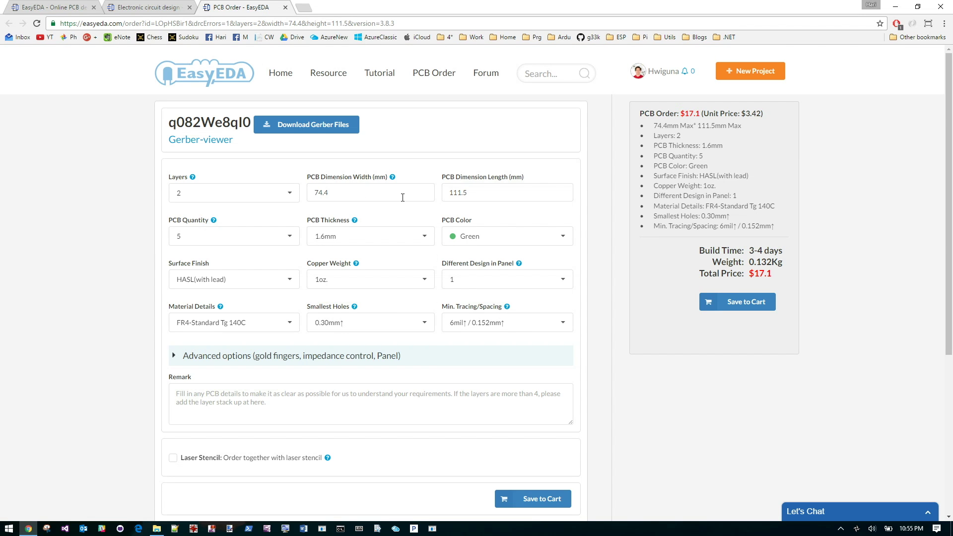
{"action": "left_click", "coordinate": [234, 236]}
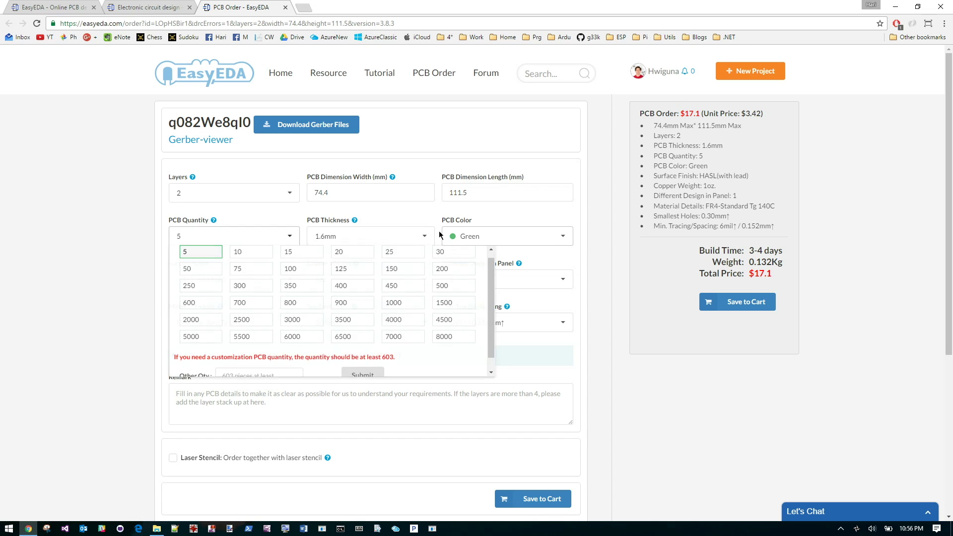
{"action": "left_click", "coordinate": [424, 237]}
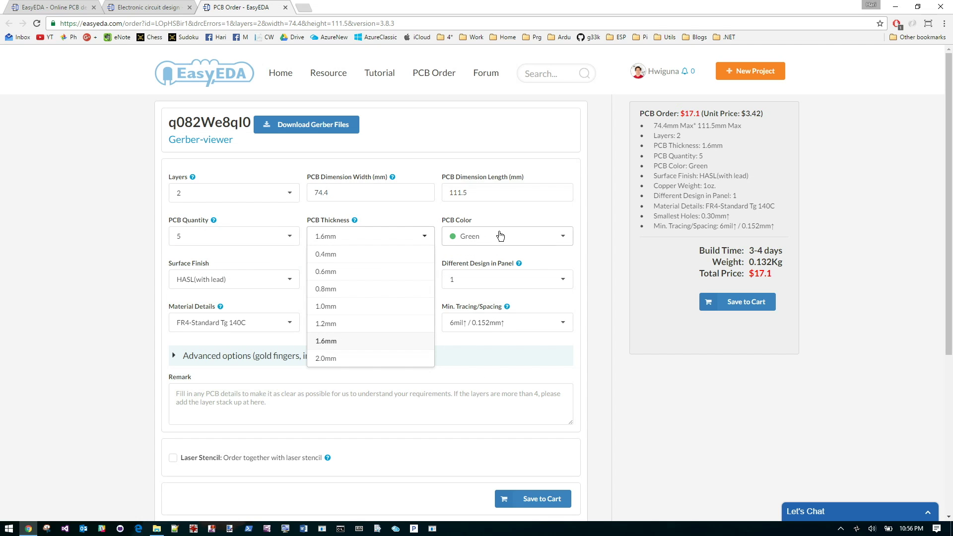
{"action": "left_click", "coordinate": [546, 237]}
{"action": "left_click", "coordinate": [552, 218]}
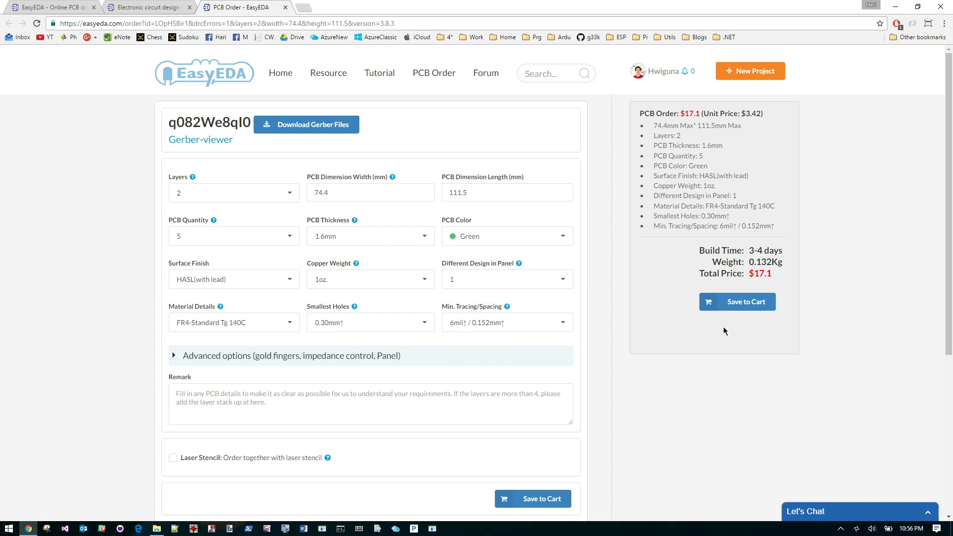
{"action": "left_click", "coordinate": [201, 139]}
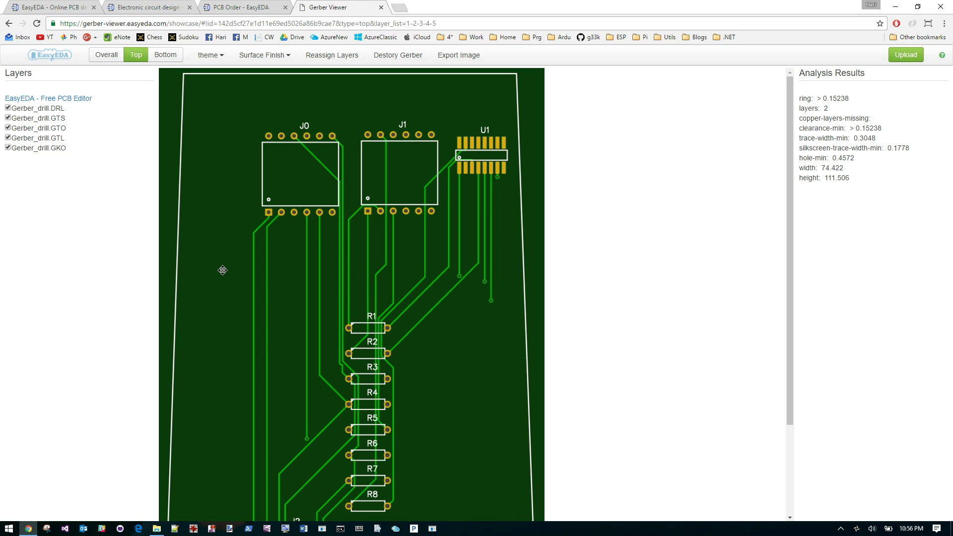
Zoom the Gerber Viewer render out and back in to inspect the whole board
{"action": "scroll", "coordinate": [352, 263], "scroll_direction": "down", "scroll_amount": 3}
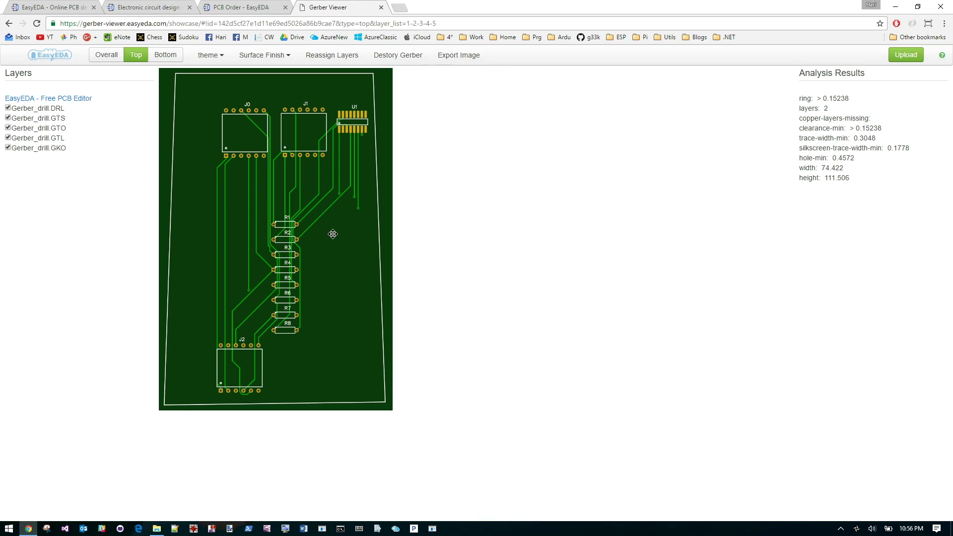
{"action": "scroll", "coordinate": [333, 233], "scroll_direction": "up", "scroll_amount": 3}
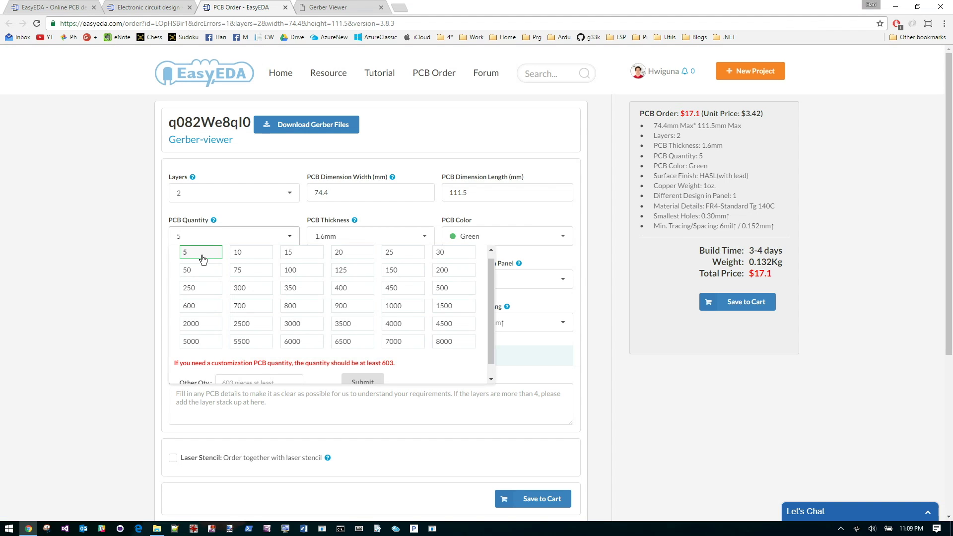
Leave the board quantity at 5 in the Quantity dropdown
{"action": "left_click", "coordinate": [215, 253]}
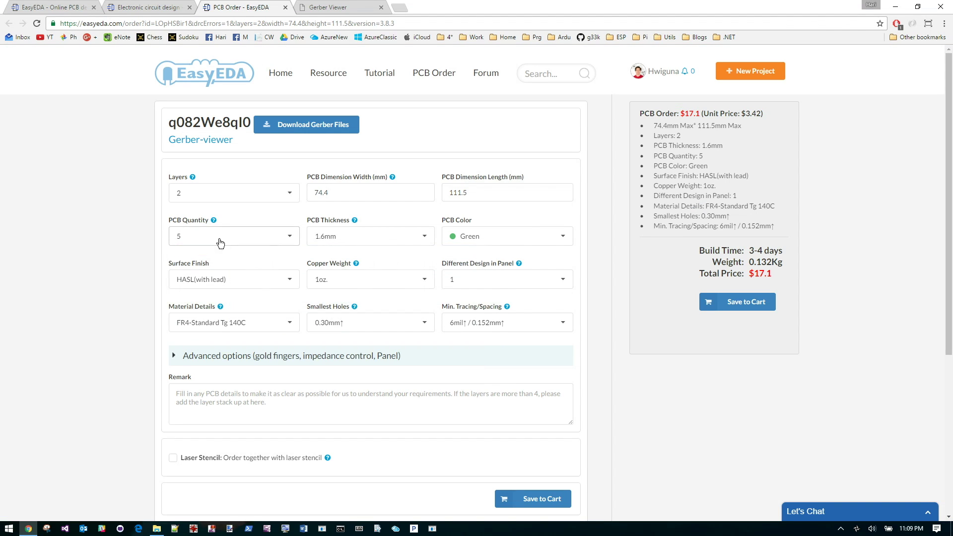
{"action": "left_click", "coordinate": [219, 238]}
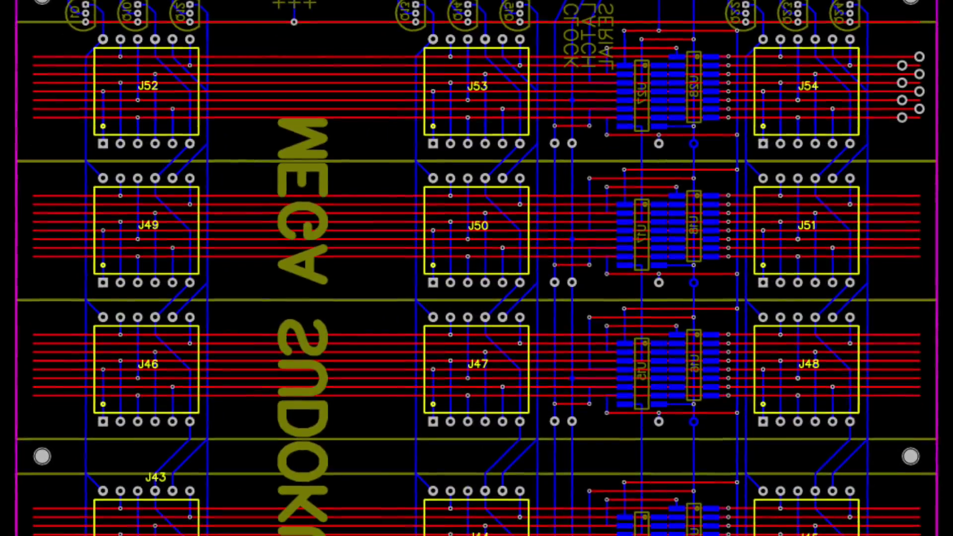